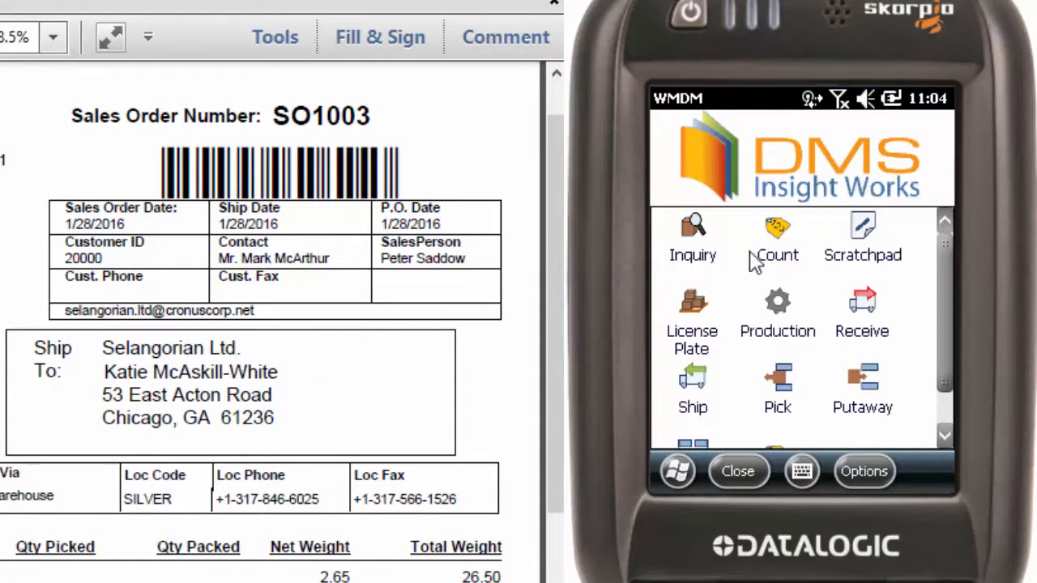
Look up the item in Inquiry, view its picture, transactions and bin details, and return to the main menu.
{"action": "left_click", "coordinate": [770, 213]}
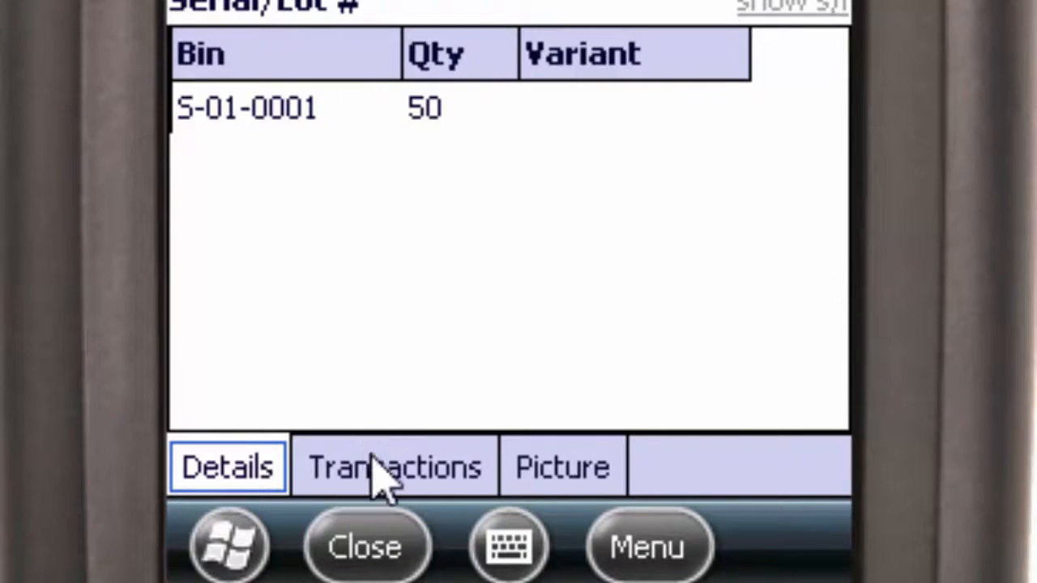
{"action": "left_click", "coordinate": [547, 484]}
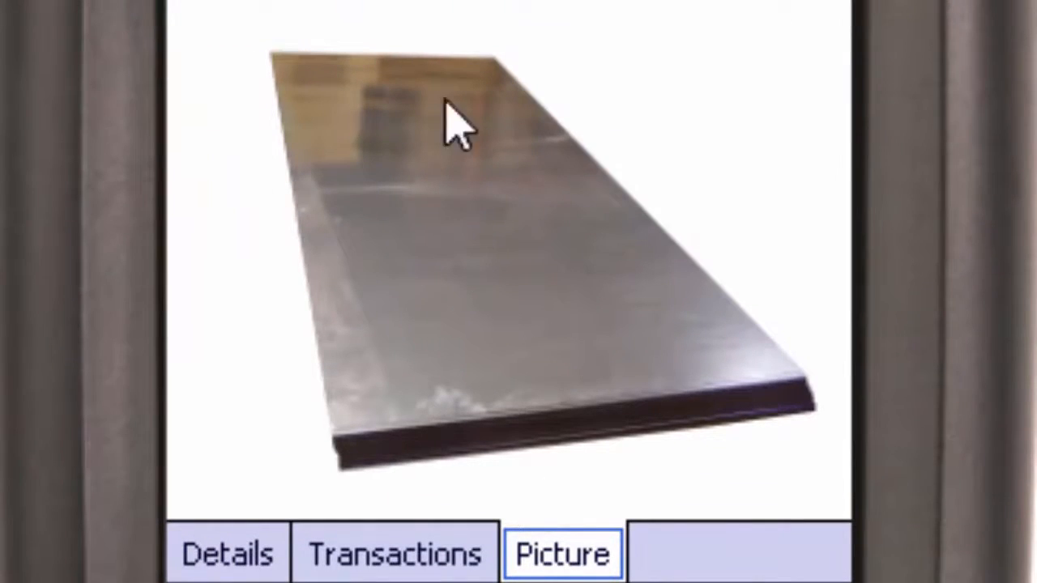
{"action": "left_click", "coordinate": [405, 567]}
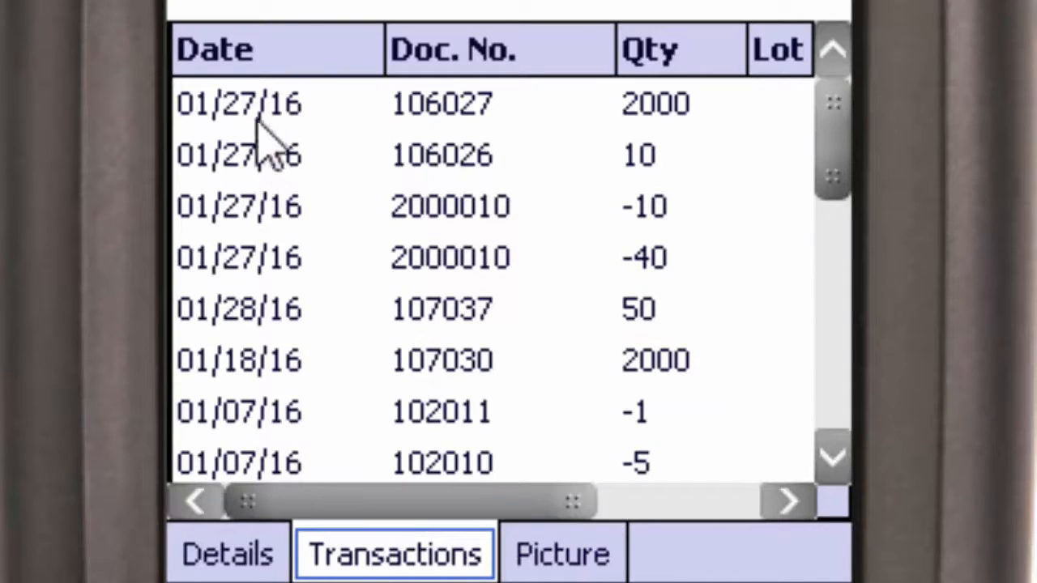
{"action": "left_click", "coordinate": [258, 557]}
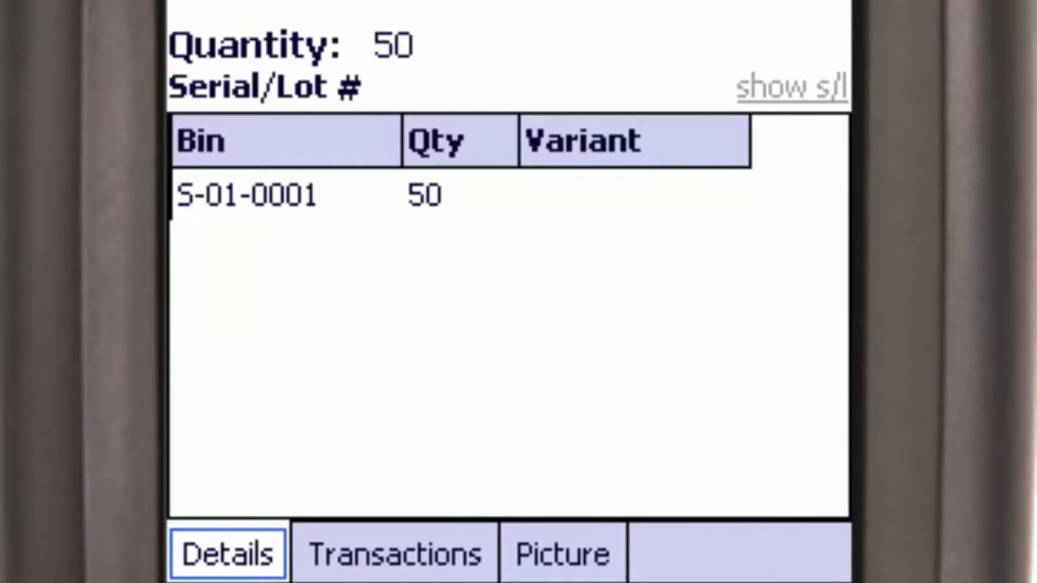
{"action": "key", "text": "Escape"}
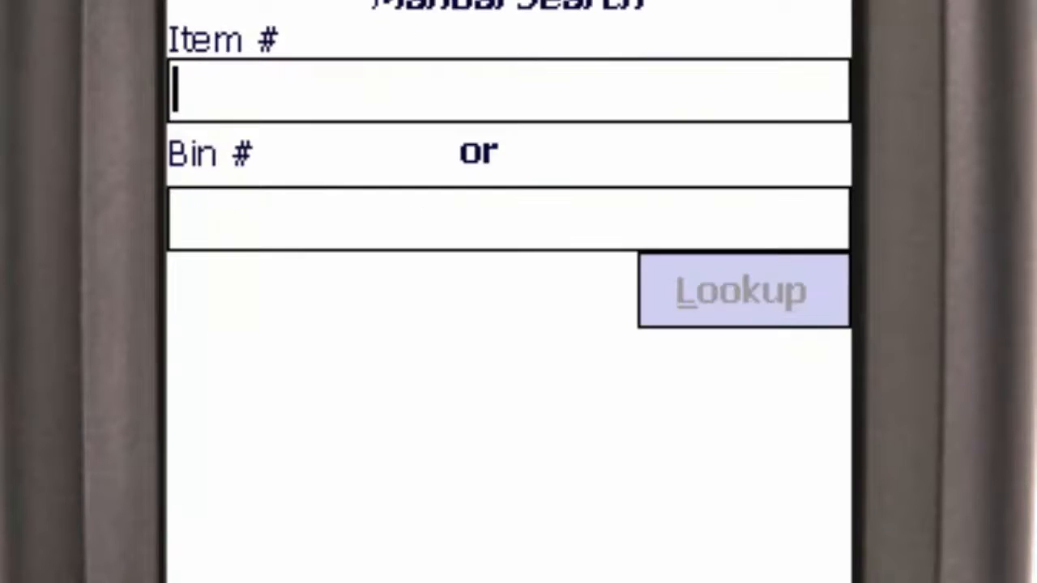
{"action": "key", "text": "Escape"}
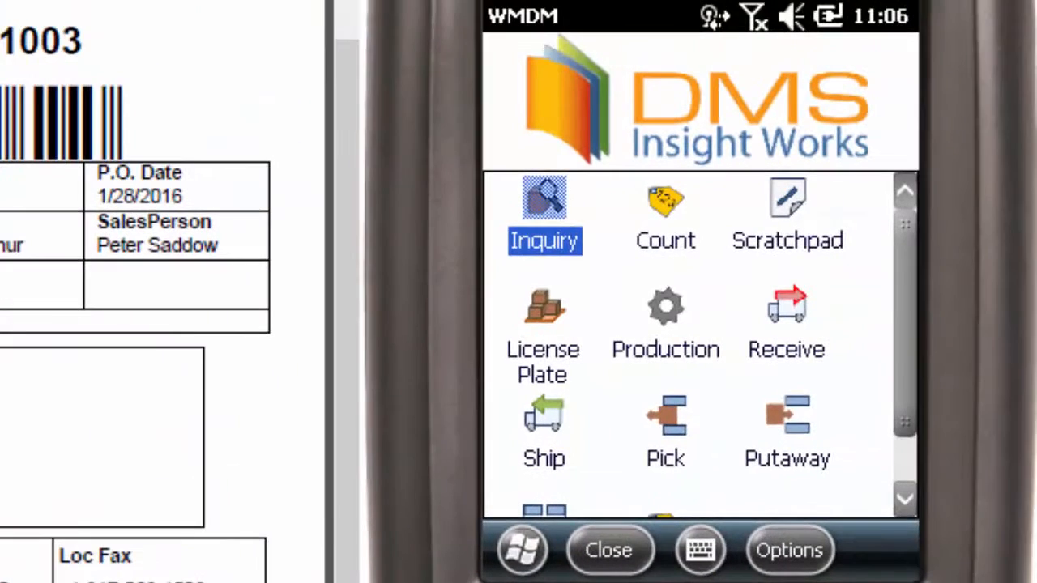
Ship a quantity of 8 for item 70000, Side Panel, on sales order SO1003 and dismiss the barcode error.
{"action": "left_click", "coordinate": [544, 418]}
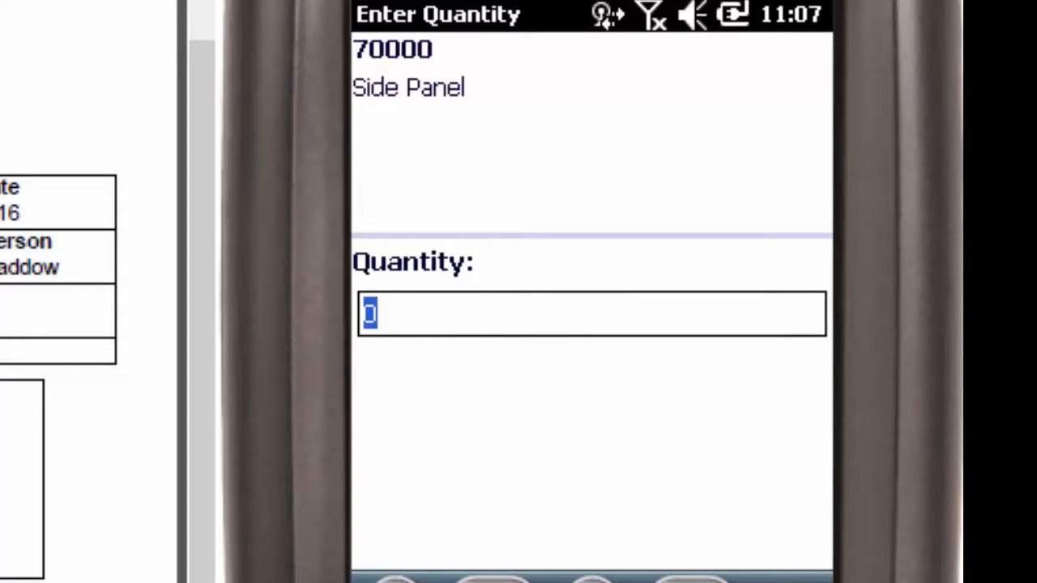
{"action": "type", "text": "8"}
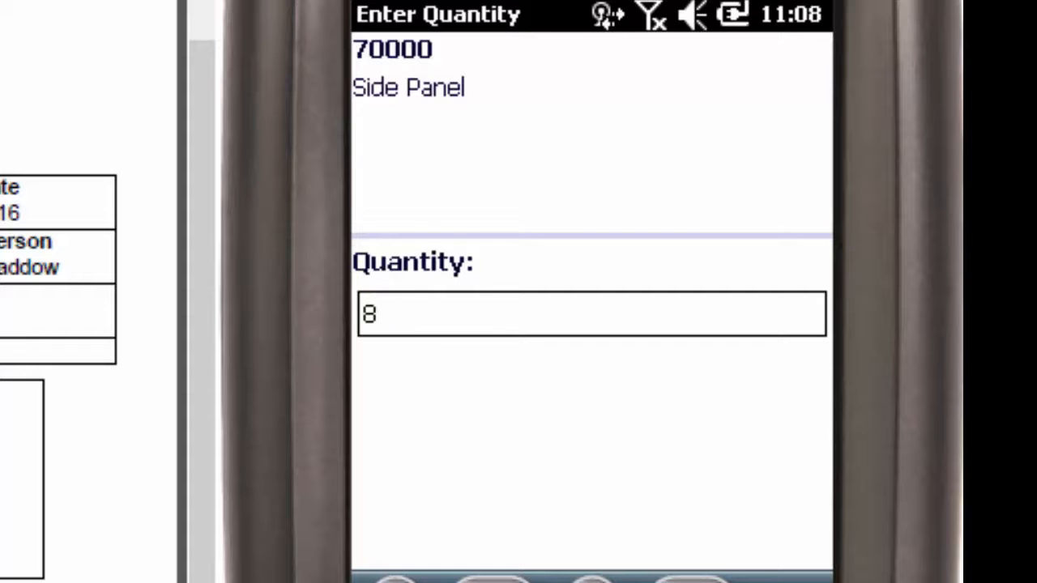
{"action": "left_click", "coordinate": [691, 580]}
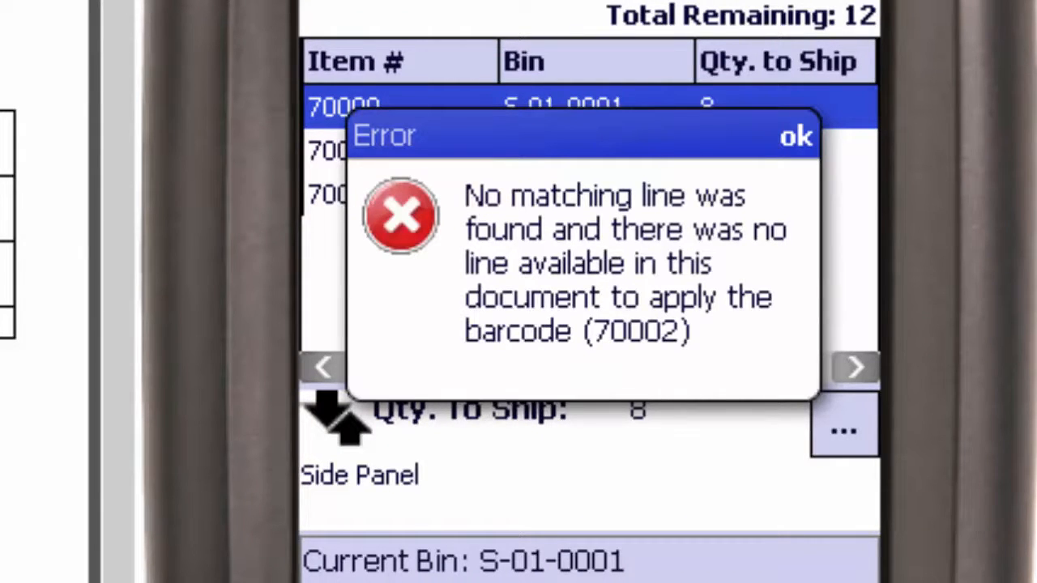
{"action": "key", "text": "Return"}
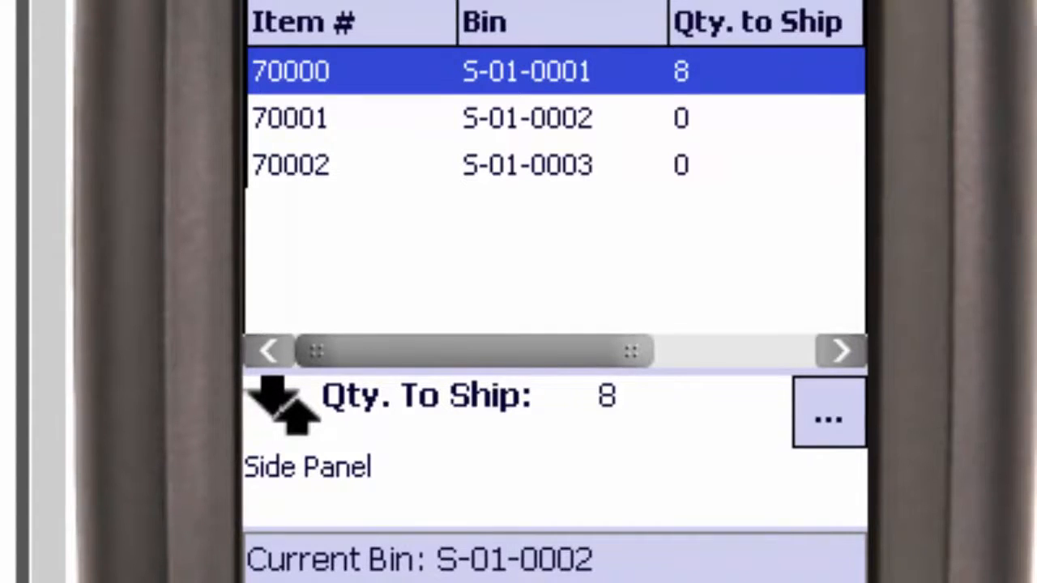
Set the quantity to ship to 5 for item 70001, Base, from bin S-01-0002.
{"action": "left_click", "coordinate": [526, 118]}
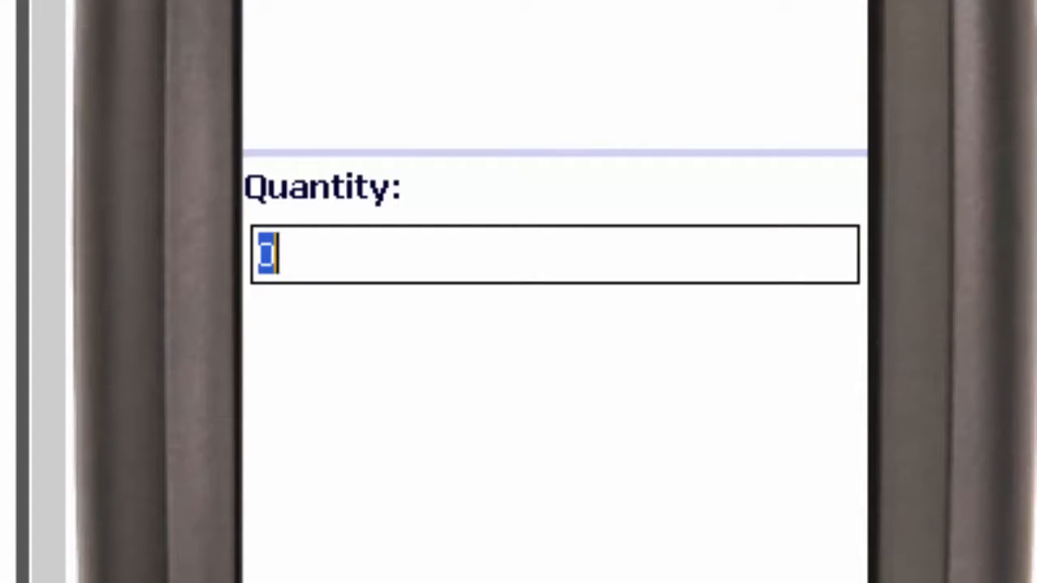
{"action": "type", "text": "5"}
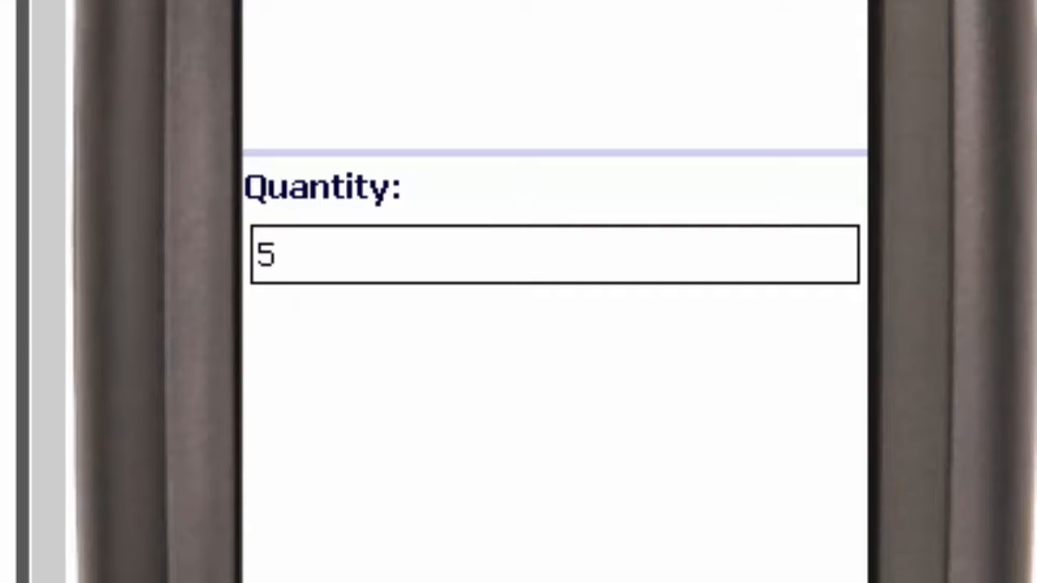
{"action": "key", "text": "Return"}
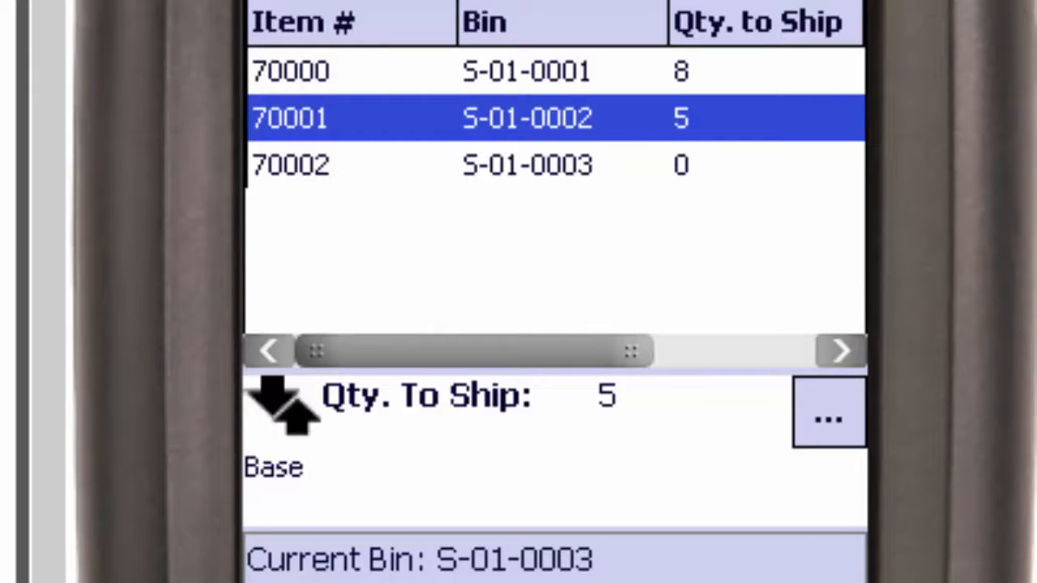
Set the quantity to ship to 5 for item 70002 from bin S-01-0003 and leave the shipping document.
{"action": "left_click", "coordinate": [555, 165]}
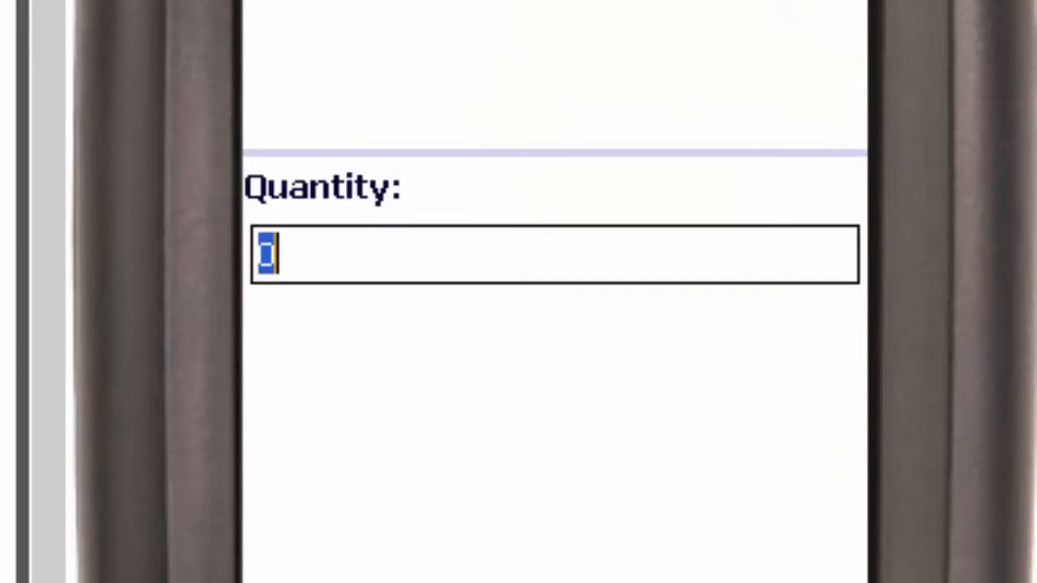
{"action": "type", "text": "5"}
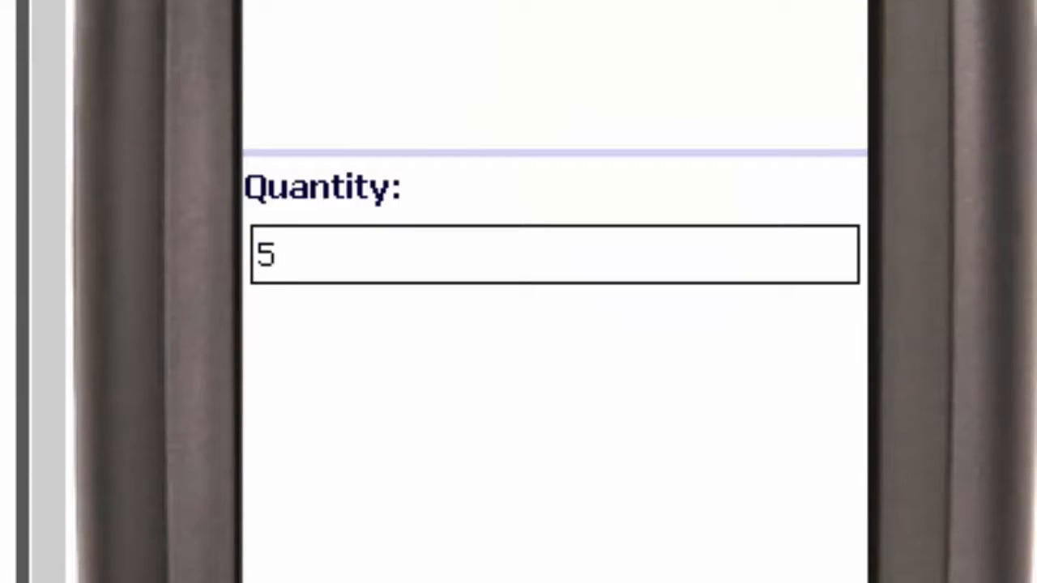
{"action": "key", "text": "Return"}
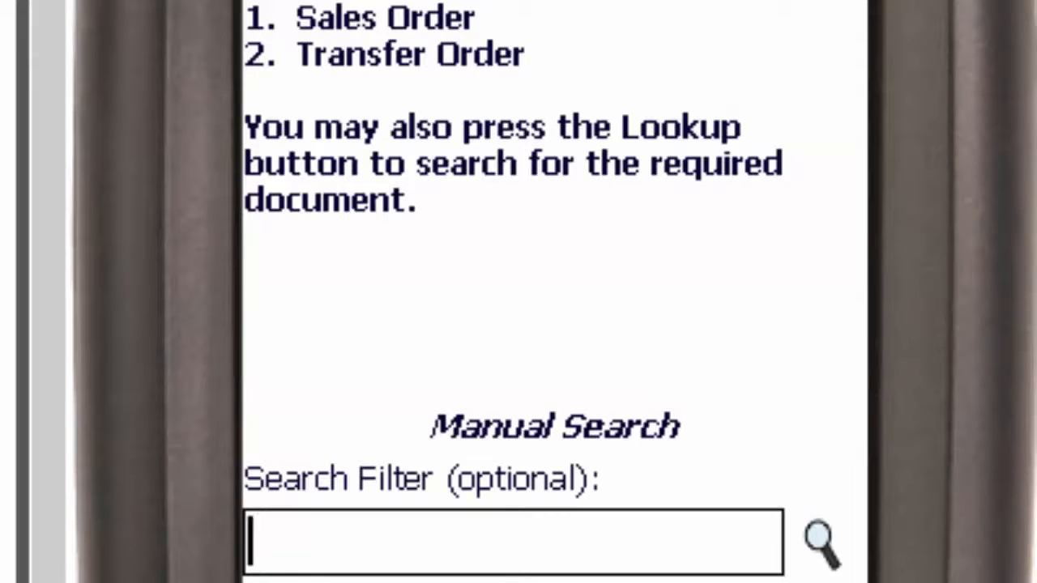
{"action": "key", "text": "Escape"}
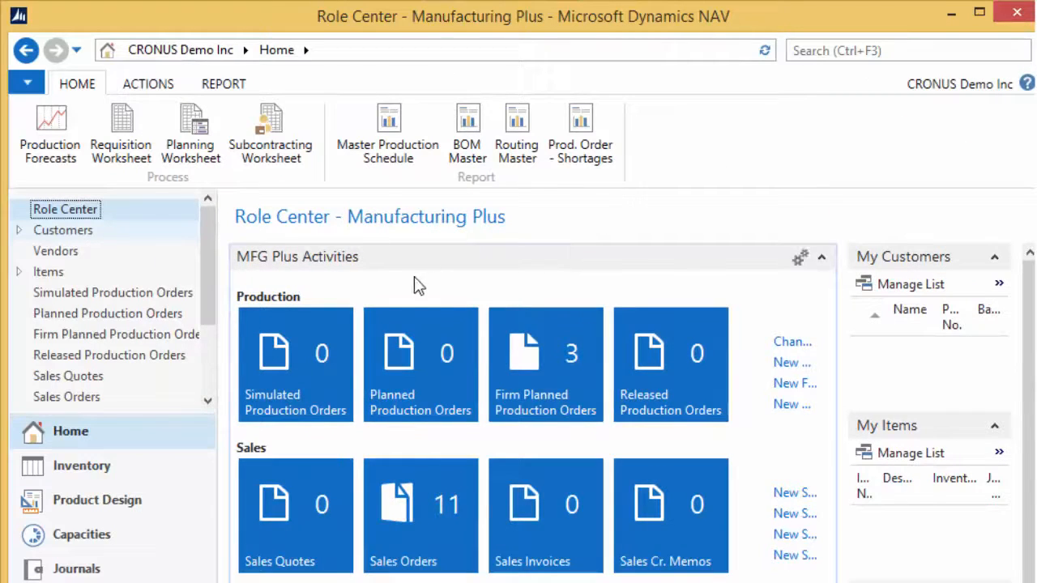
In Microsoft Dynamics NAV, open the sales order from the Sales Orders list and check the Qty. to Ship on its lines.
{"action": "left_click_drag", "start_coordinate": [405, 518], "coordinate": [446, 456]}
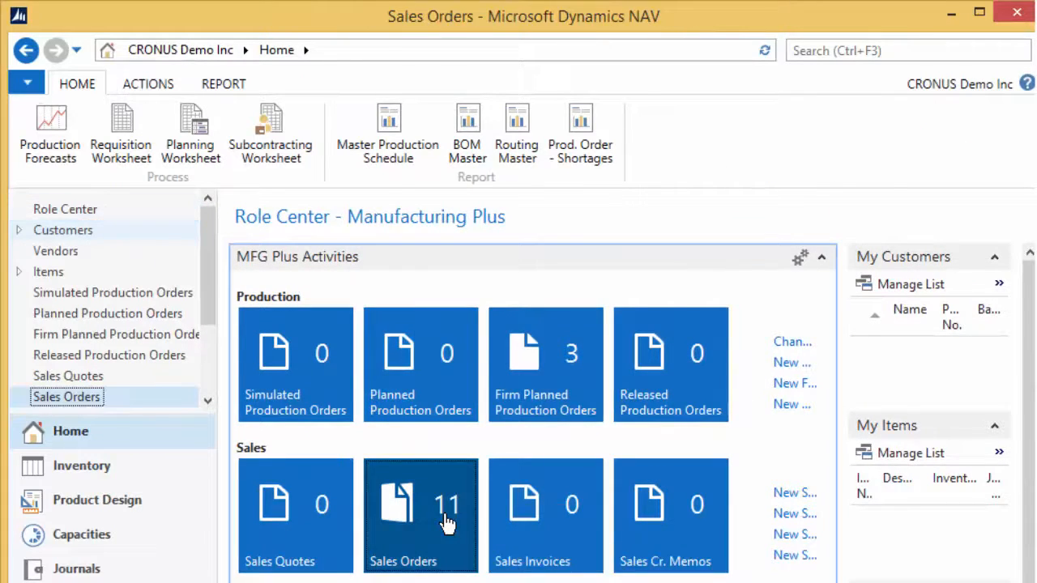
{"action": "double_click", "coordinate": [451, 553]}
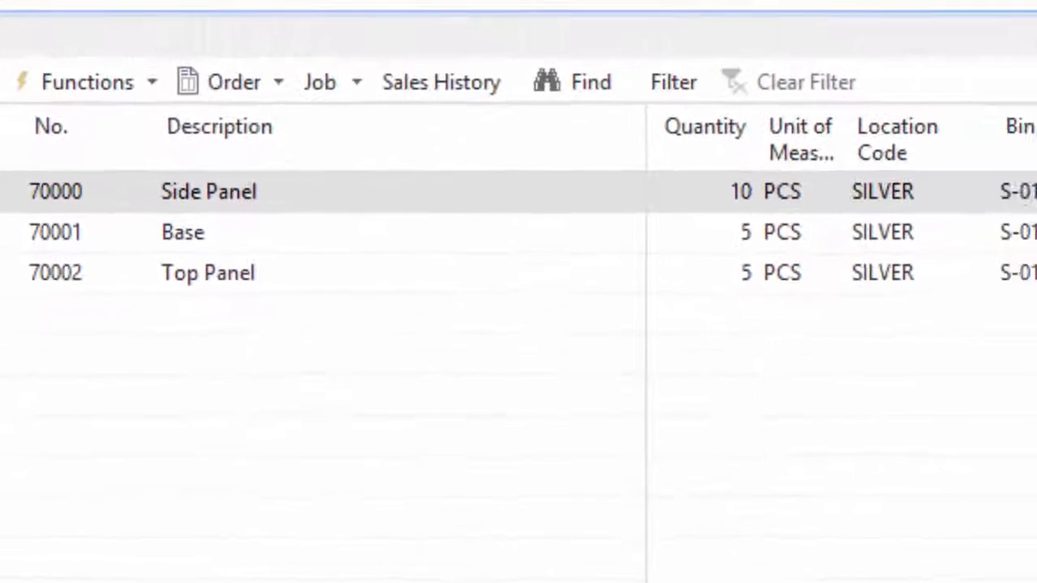
{"action": "scroll", "coordinate": [843, 324], "scroll_direction": "right", "scroll_amount": 10}
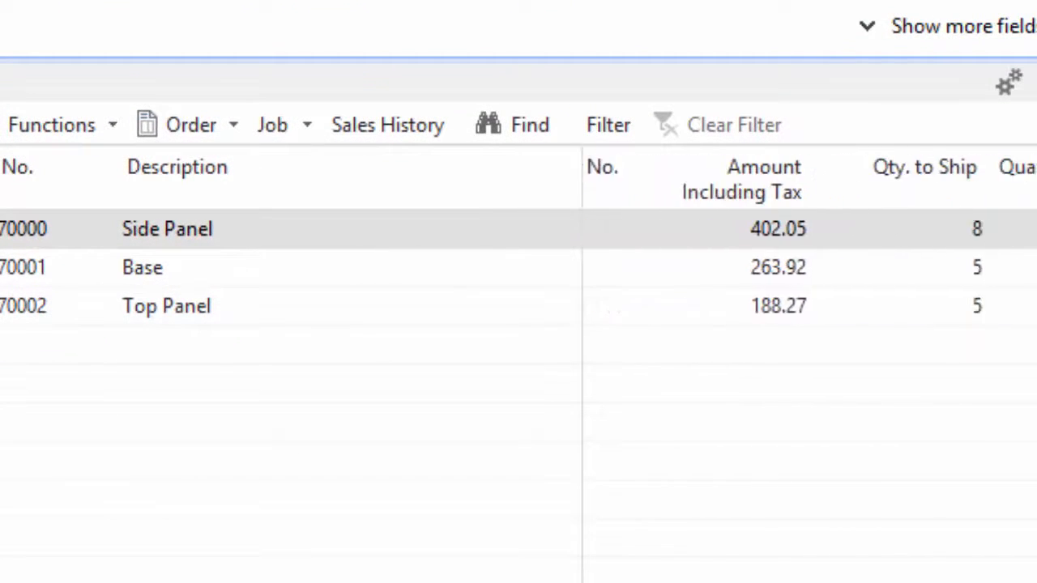
{"action": "scroll", "coordinate": [667, 392], "scroll_direction": "right", "scroll_amount": 5}
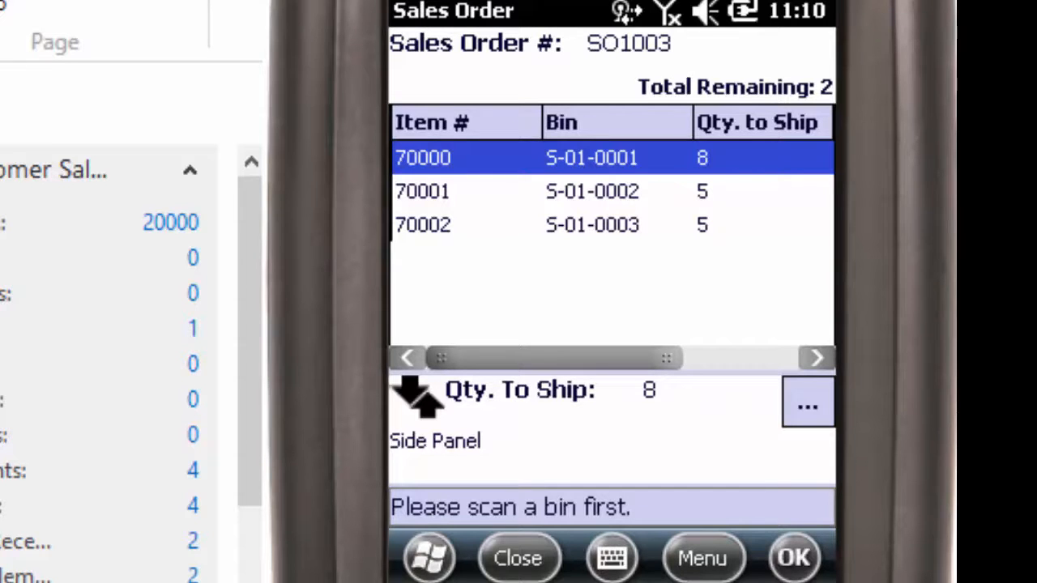
On the handheld, view the document actions for sales order SO1003, close the order and return to the main menu.
{"action": "left_click", "coordinate": [703, 558]}
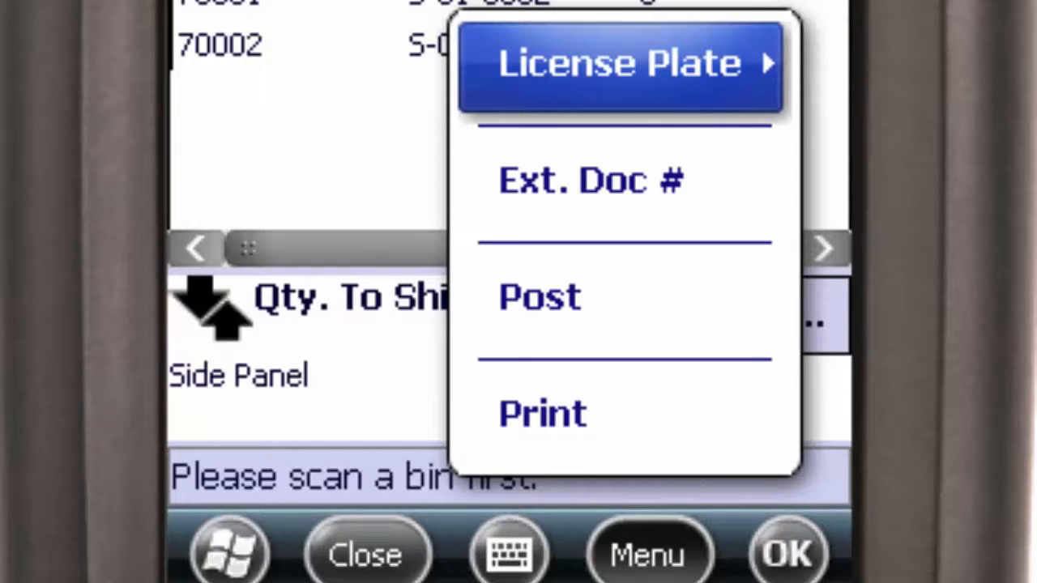
{"action": "key", "text": "Escape"}
{"action": "left_click", "coordinate": [367, 556]}
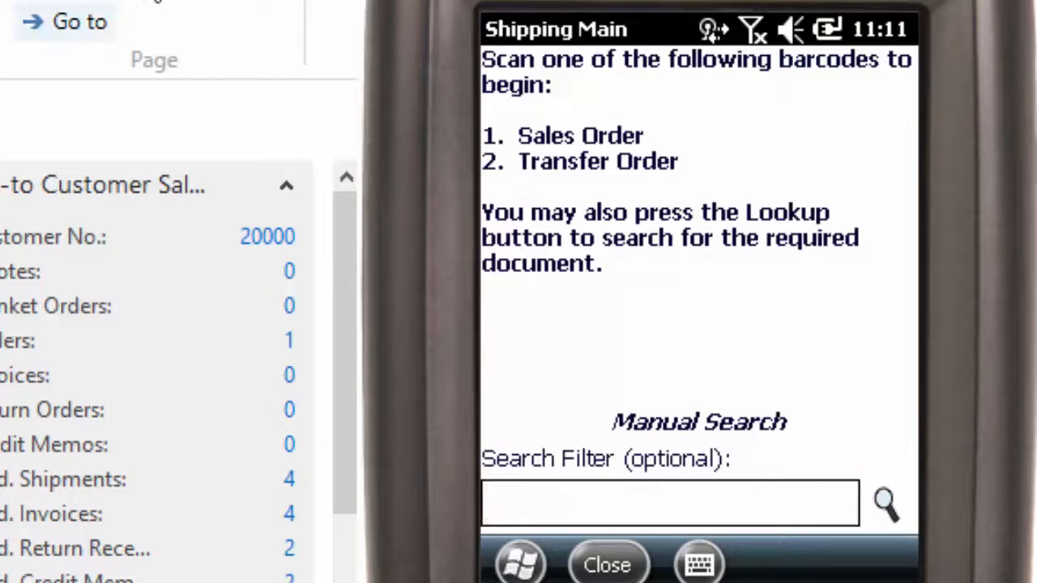
{"action": "left_click", "coordinate": [618, 565]}
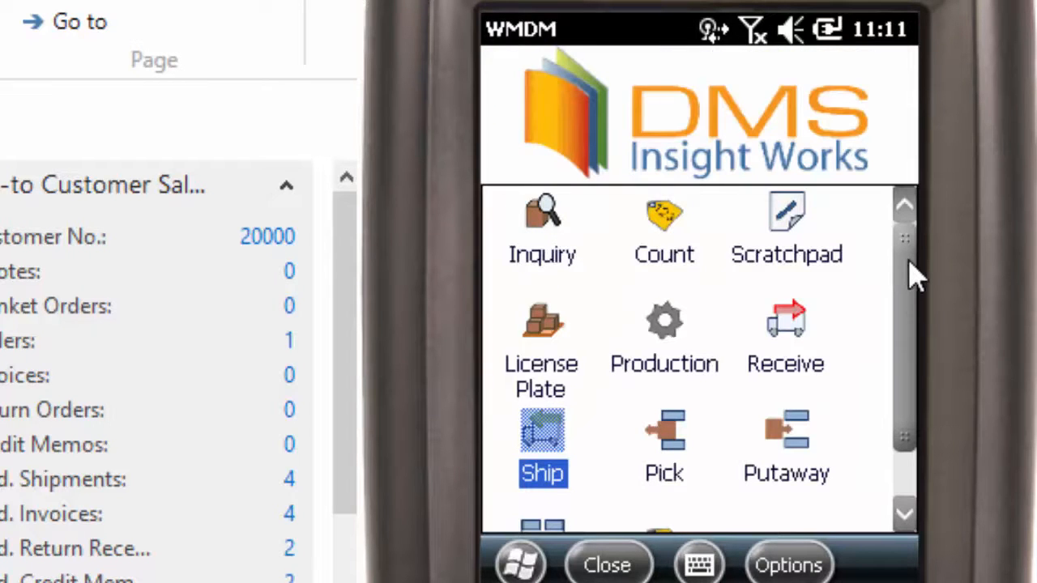
{"action": "left_click_drag", "start_coordinate": [909, 279], "coordinate": [912, 322]}
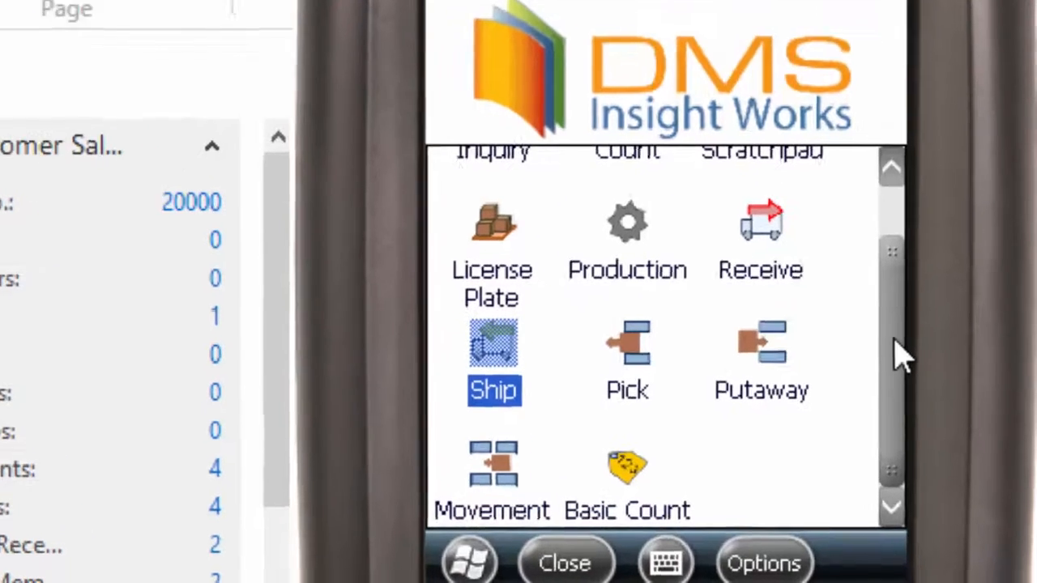
{"action": "left_click_drag", "start_coordinate": [908, 360], "coordinate": [911, 323]}
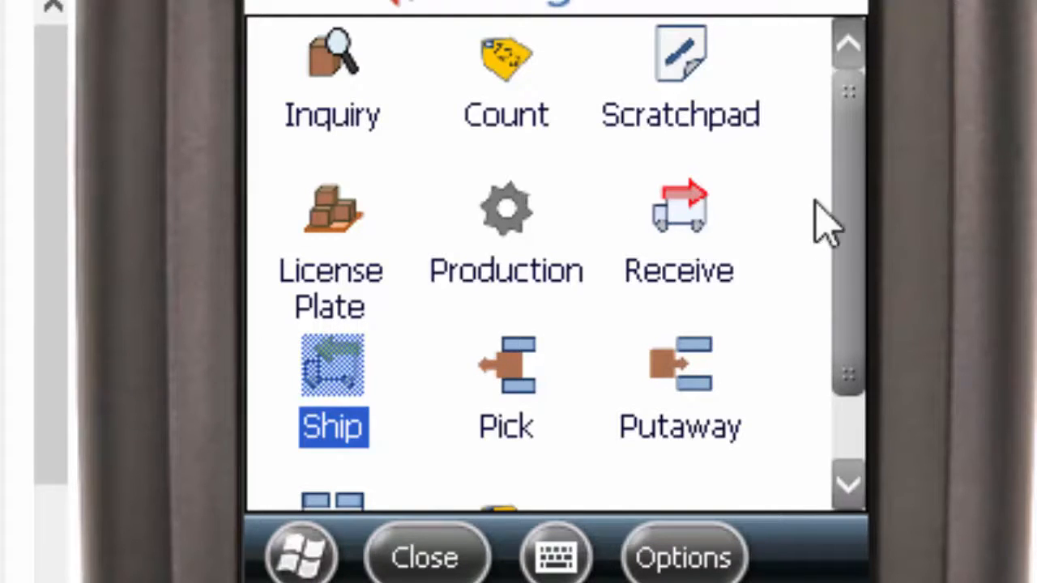
{"action": "scroll", "coordinate": [862, 247], "scroll_direction": "down", "scroll_amount": 1}
{"action": "left_click_drag", "start_coordinate": [861, 248], "coordinate": [791, 294]}
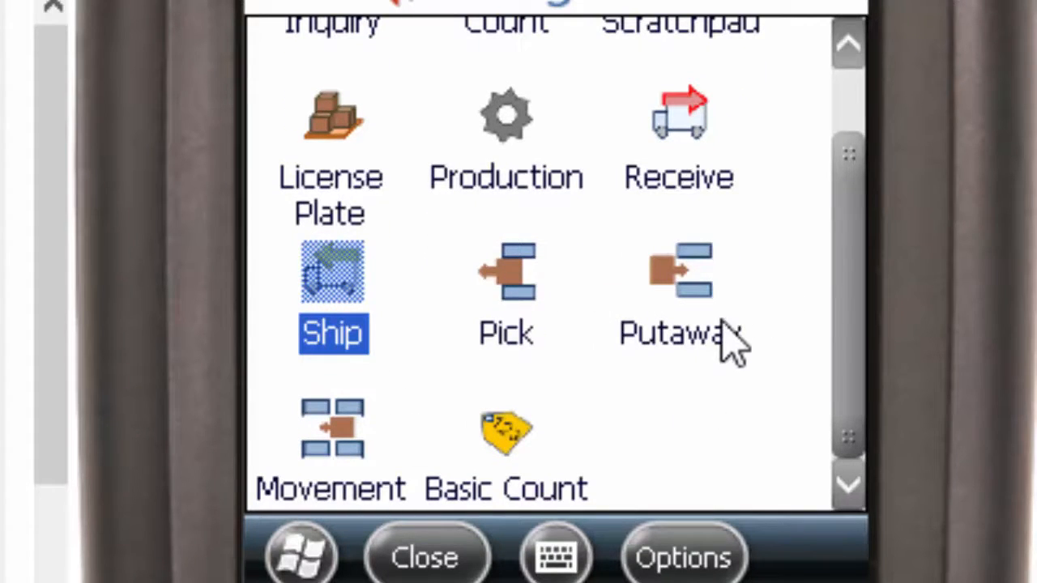
{"action": "left_click_drag", "start_coordinate": [861, 294], "coordinate": [842, 203]}
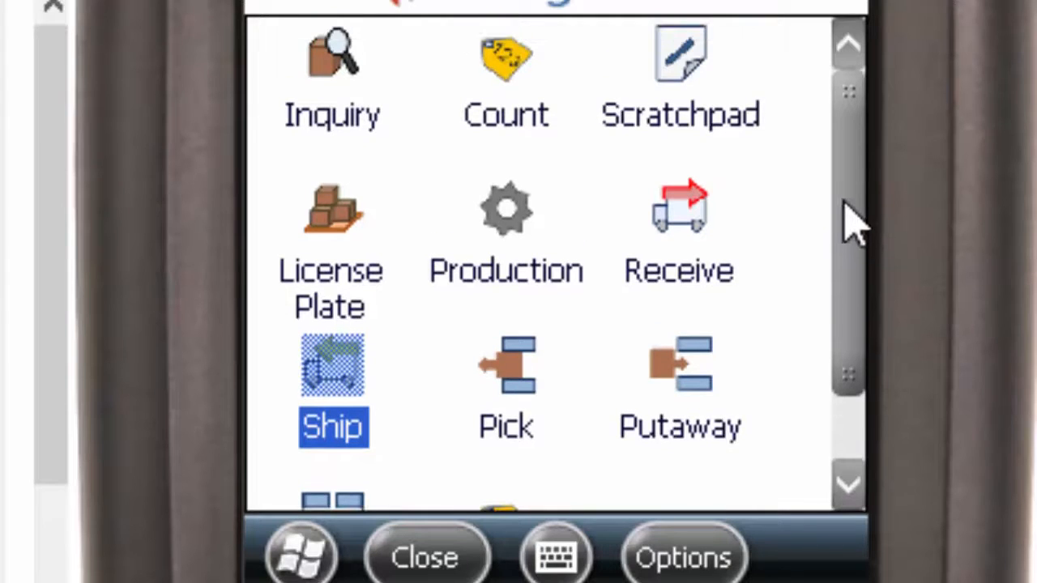